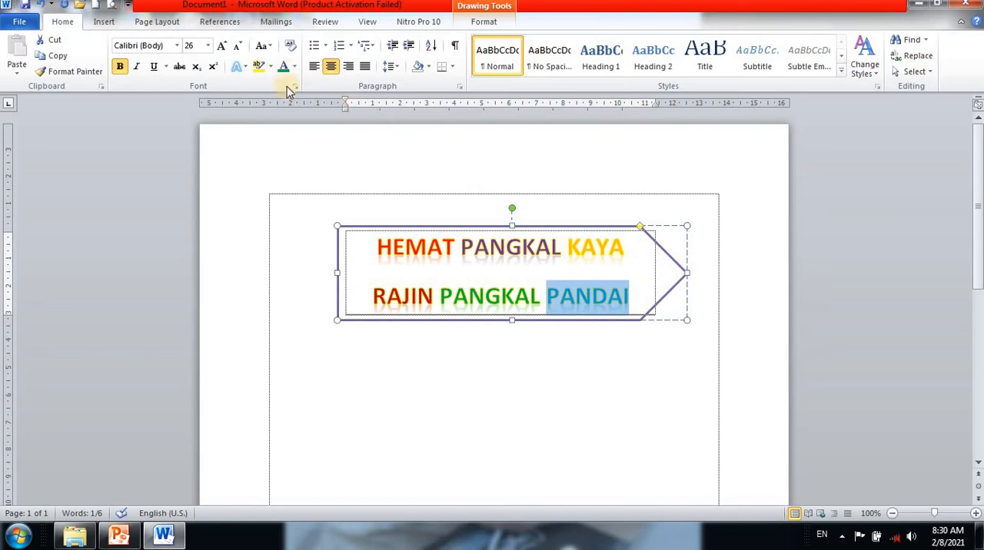
- Recolour the word PANDAI with a dark shade from the black column of the theme colours
left_click(294, 66)
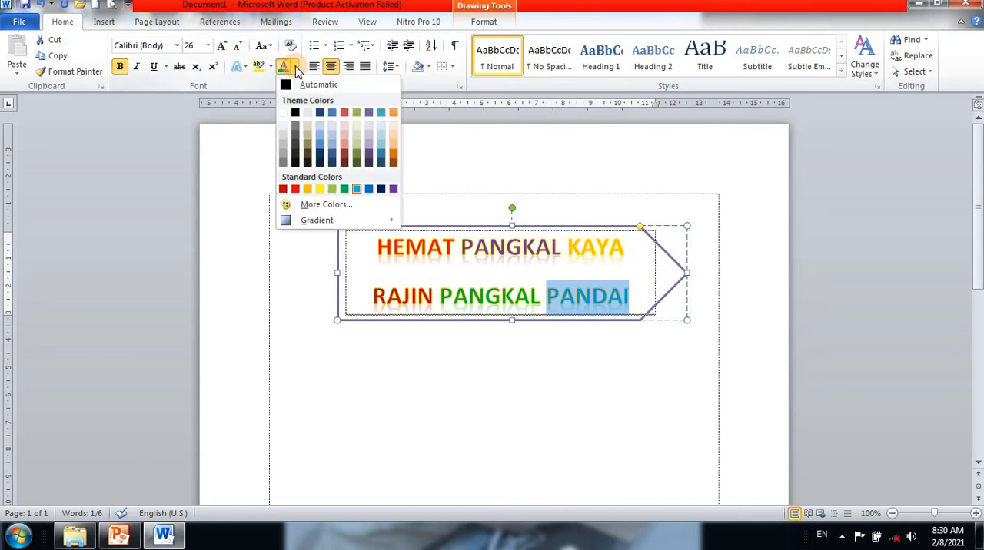
left_click(298, 149)
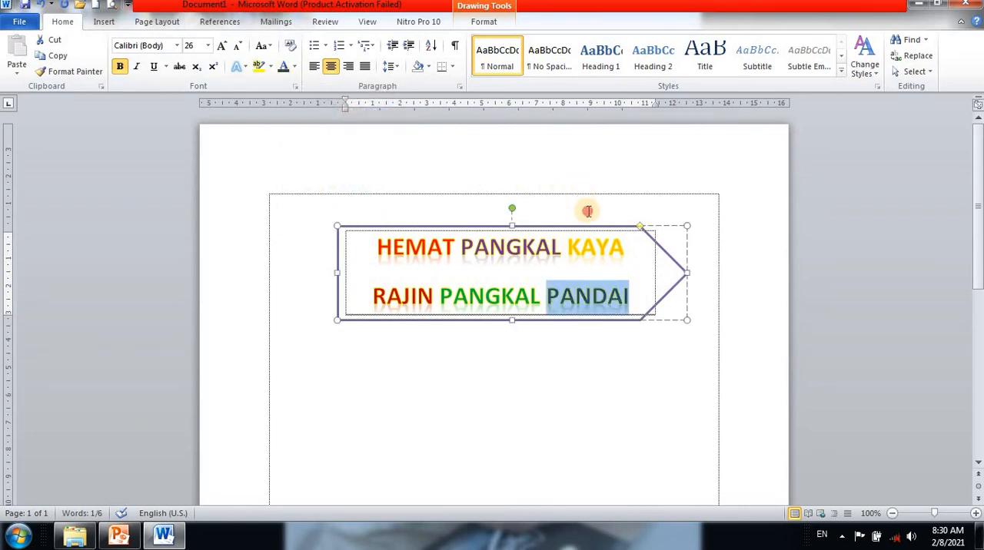
left_click(589, 213)
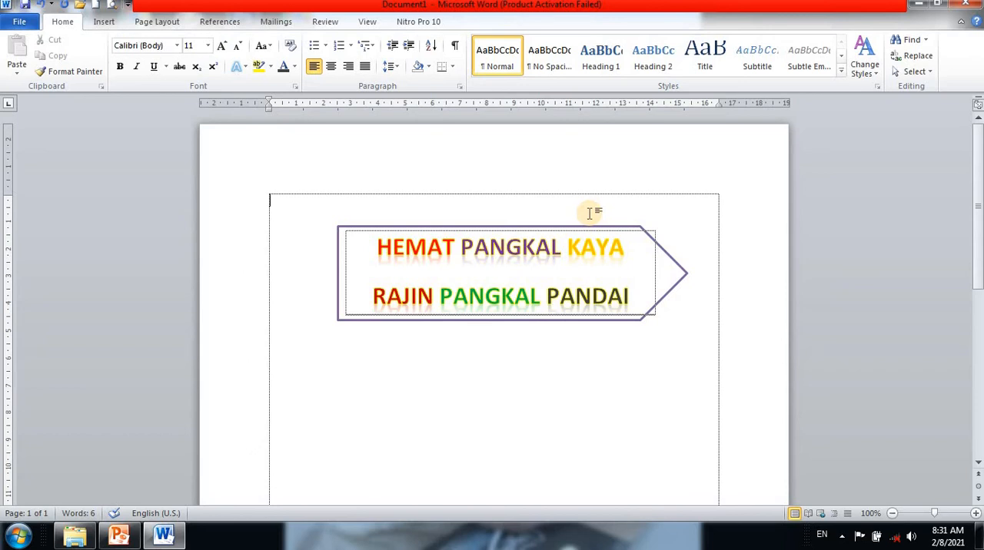
- Fill the arrow-shaped text box with a light brown wood texture
left_click(674, 271)
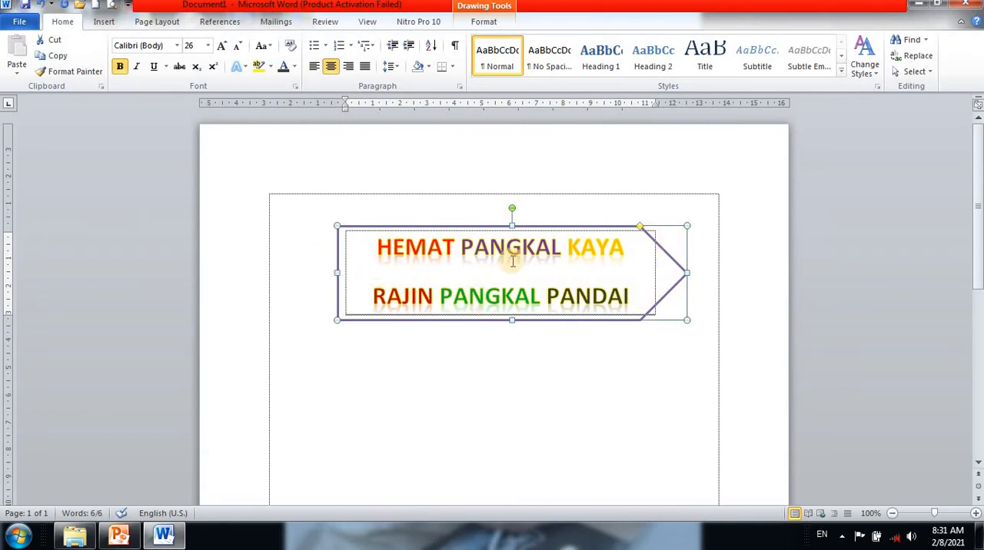
left_click(479, 23)
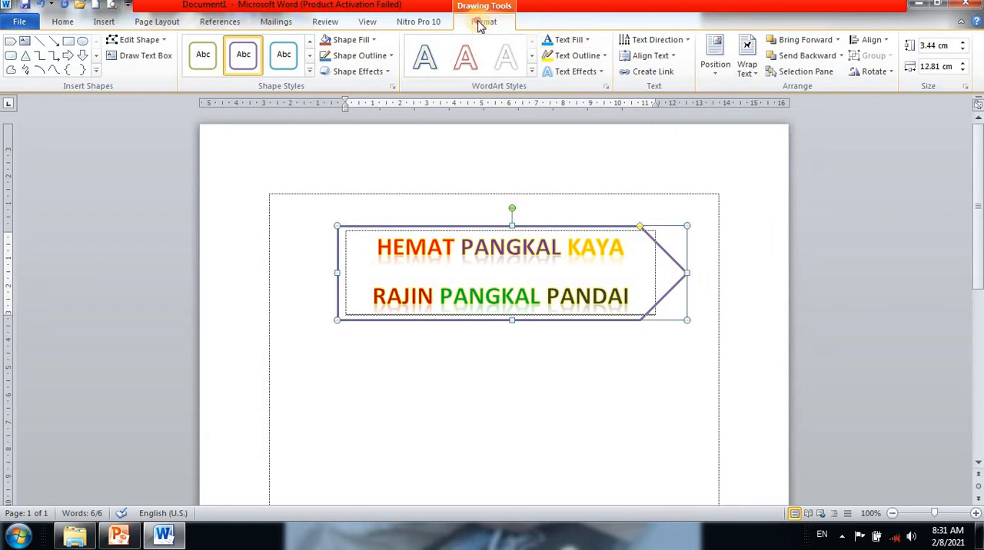
left_click(372, 40)
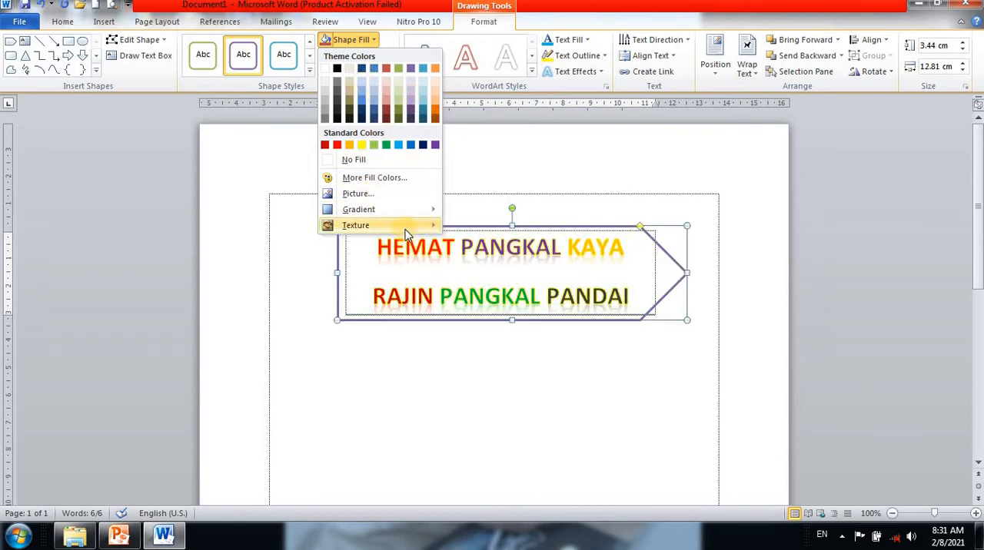
mouse_move(407, 230)
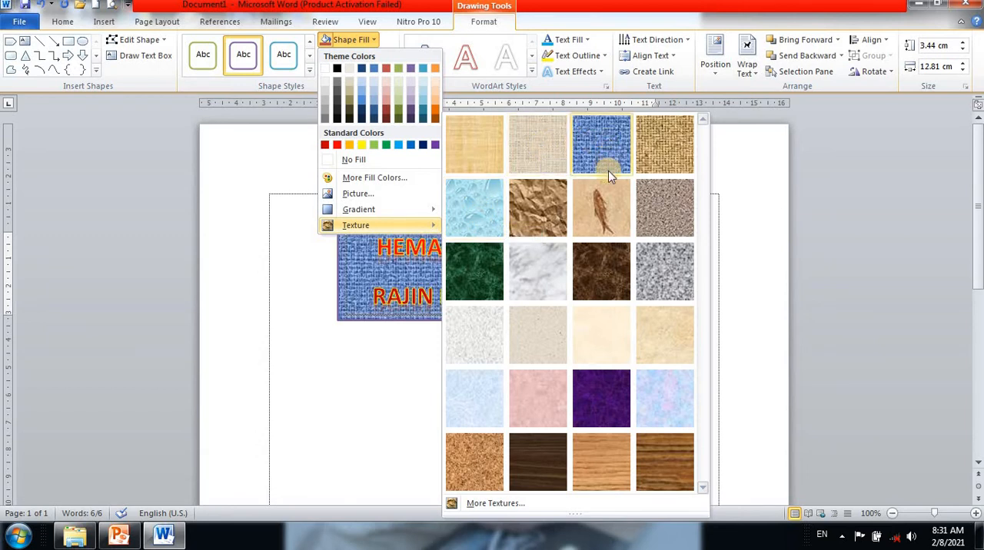
left_click(594, 463)
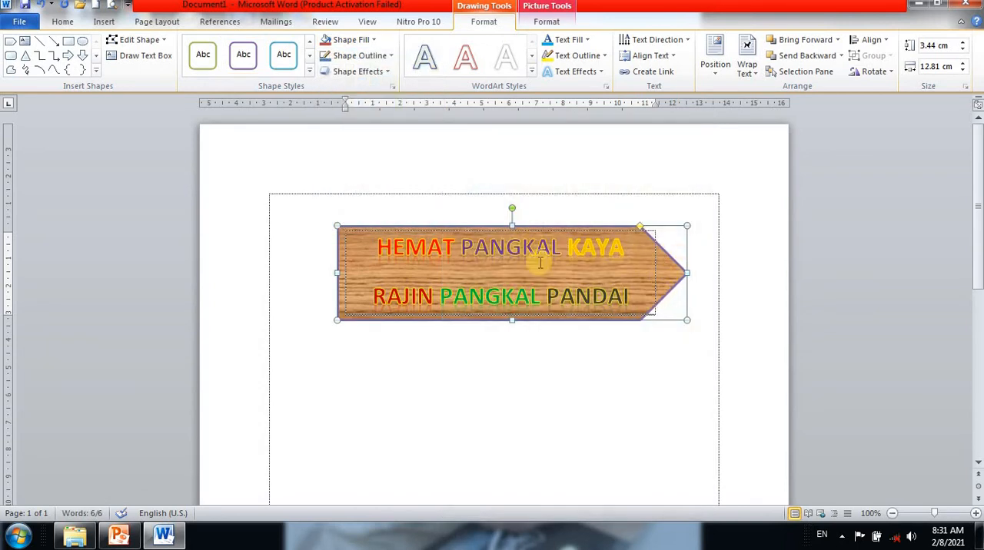
- Fill the arrow shape with the picture 65-651591_77-gambar-wallpaper-bagus-paling-keren.jpg from the BACKGROUND folder
left_click(375, 39)
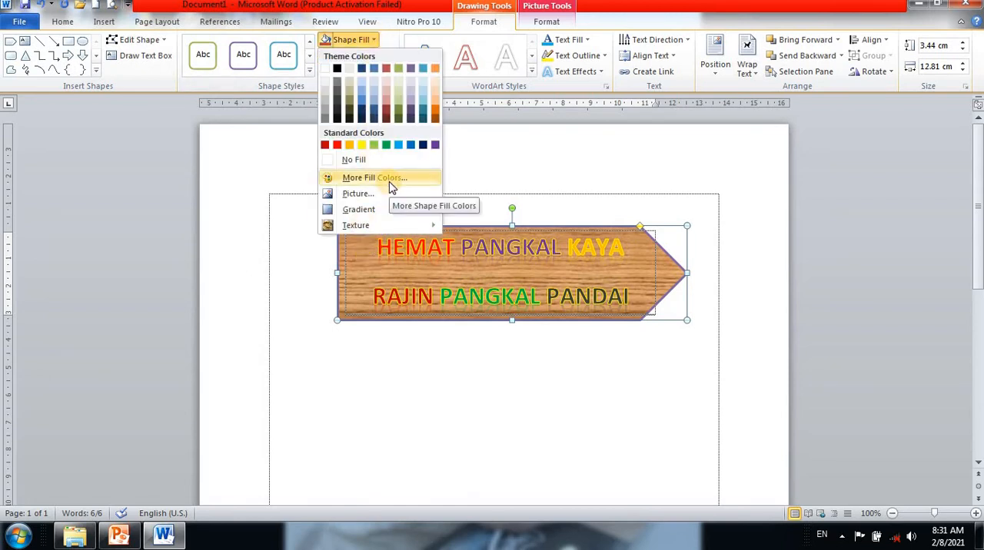
mouse_move(377, 211)
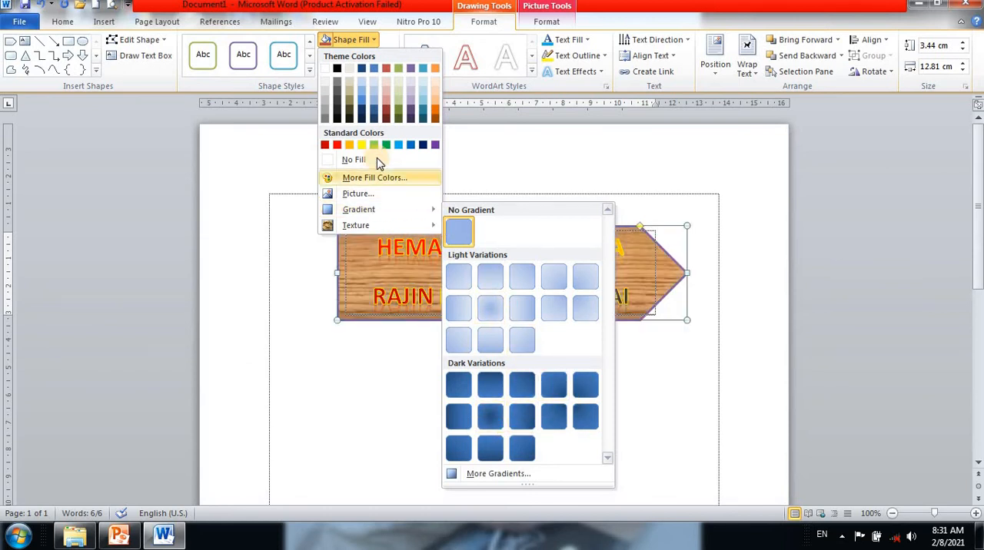
left_click(370, 198)
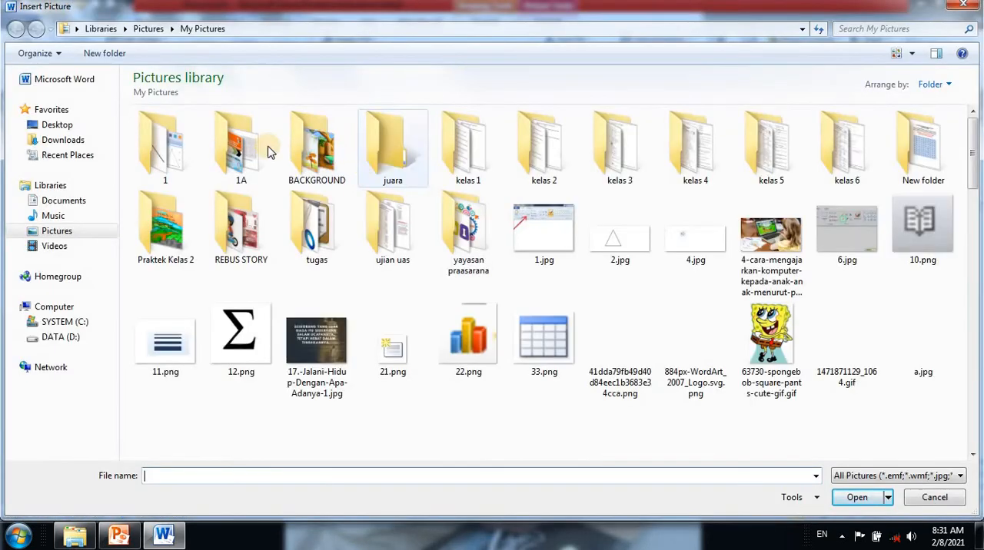
double_click(331, 164)
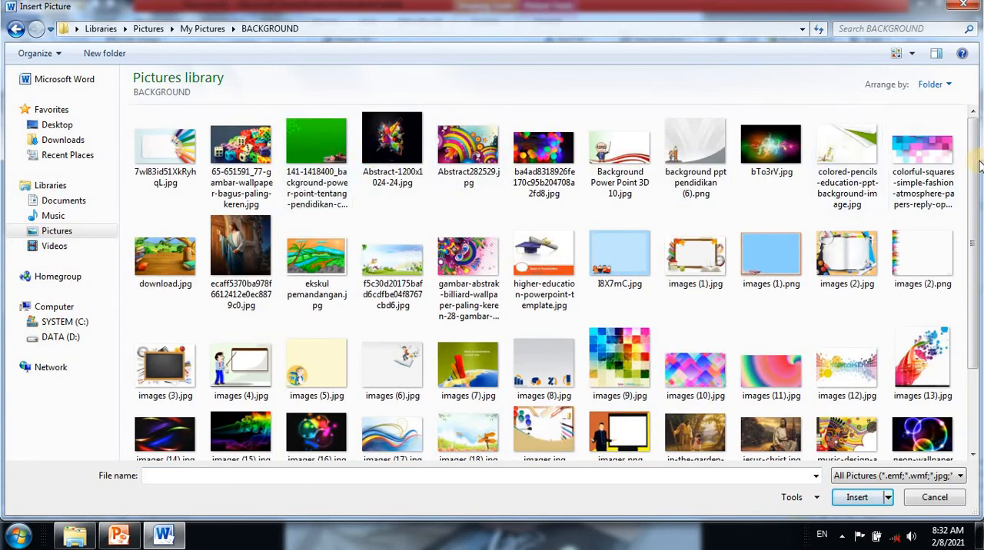
left_click(238, 158)
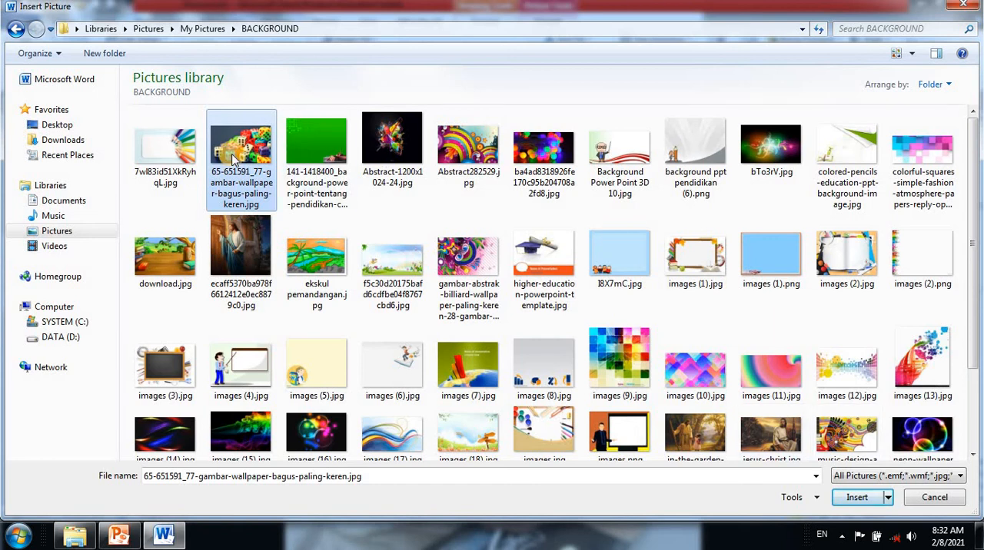
left_click(861, 498)
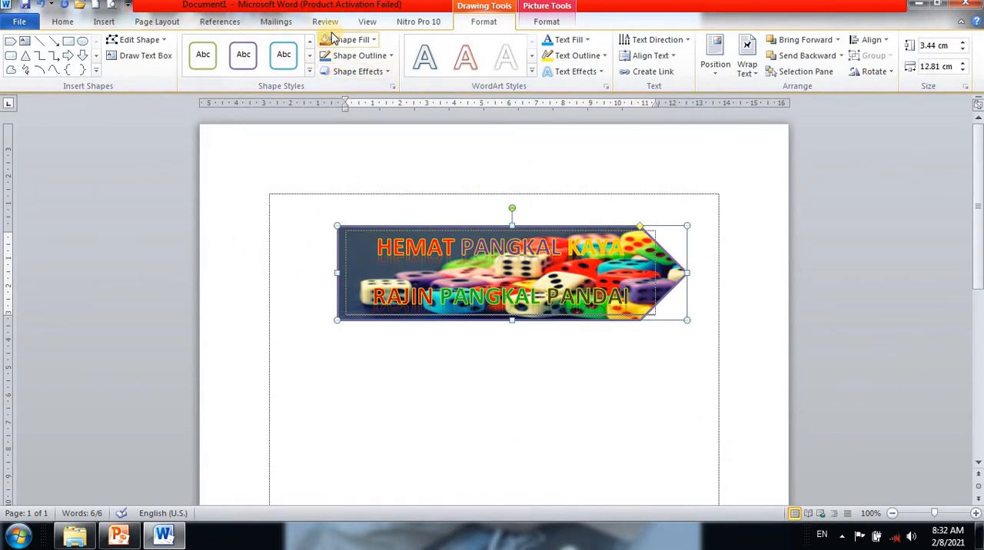
- Replace the arrow shape's fill with the picture pencil_sketch_1611034053659.jpg from the Pictures library
left_click(374, 39)
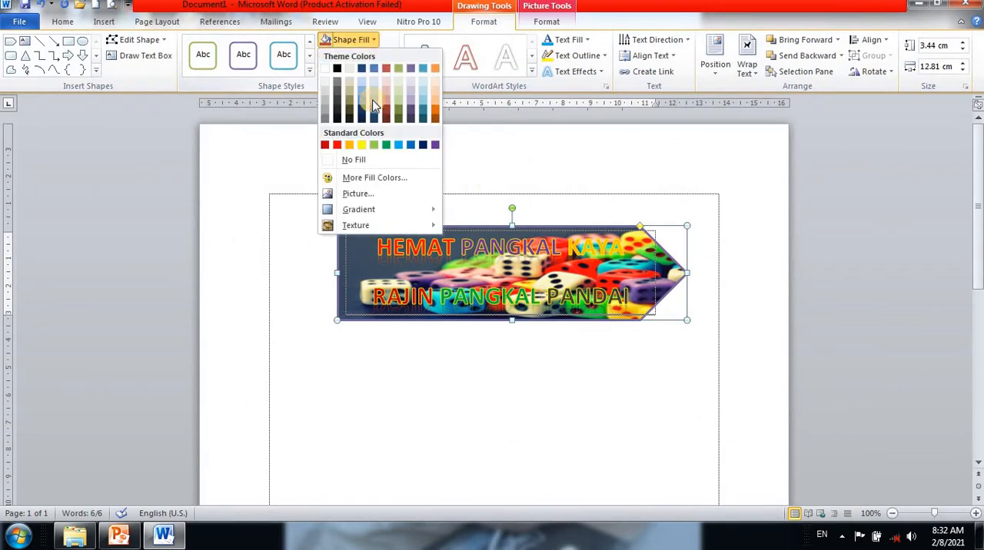
left_click(372, 194)
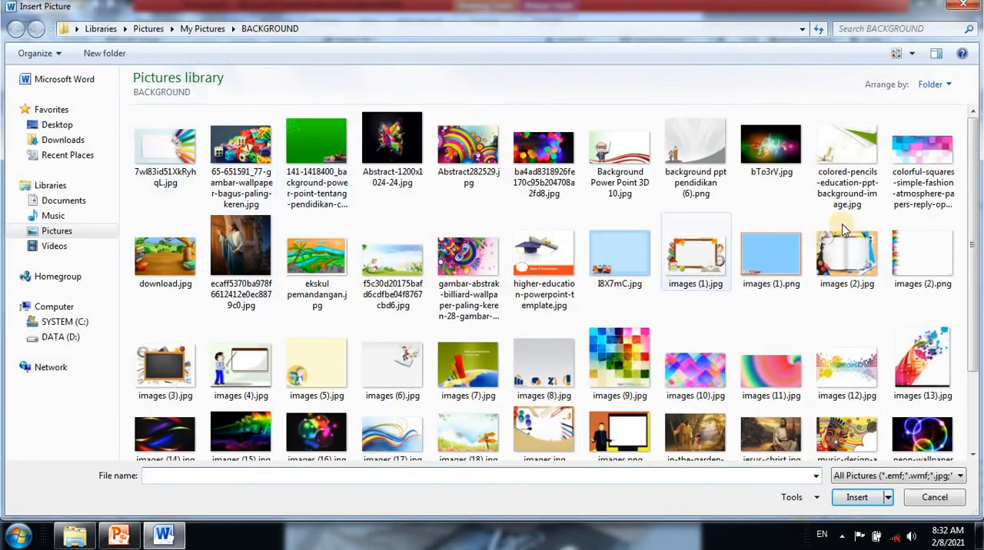
scroll(970, 184, "down", 2)
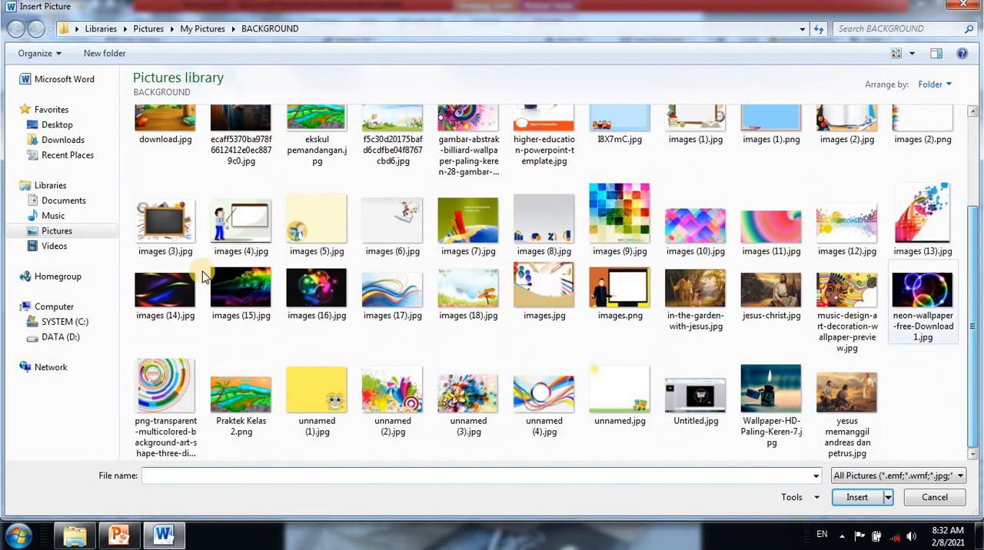
left_click(72, 235)
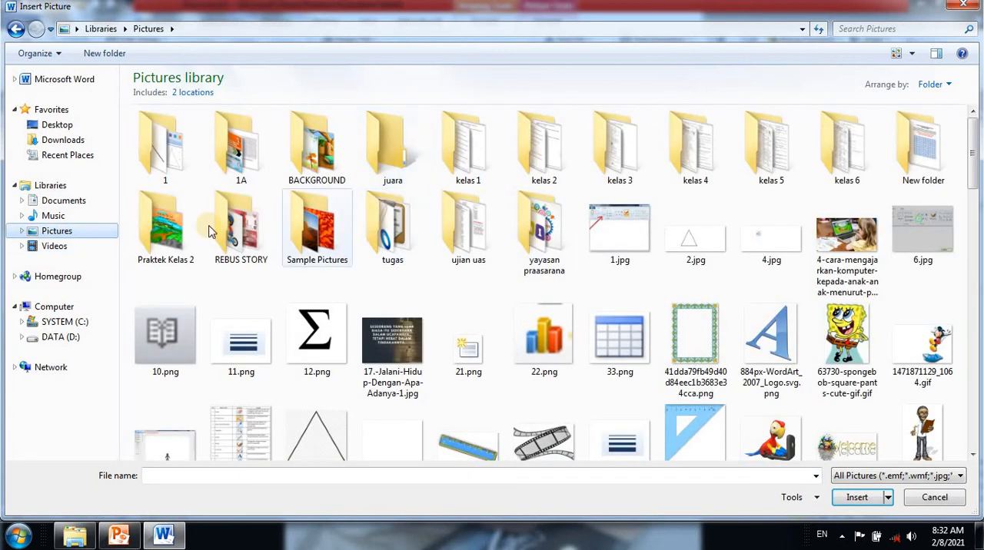
double_click(544, 227)
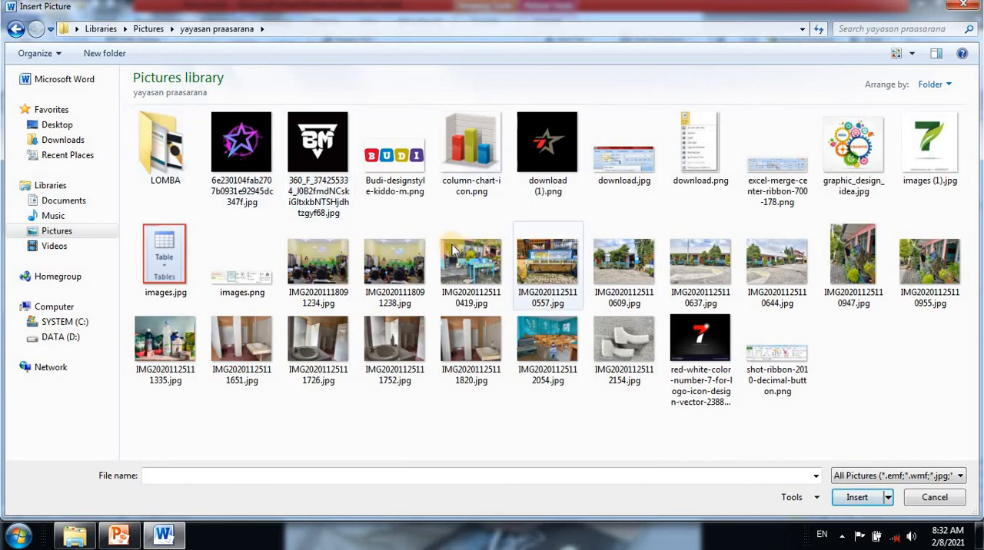
left_click(15, 30)
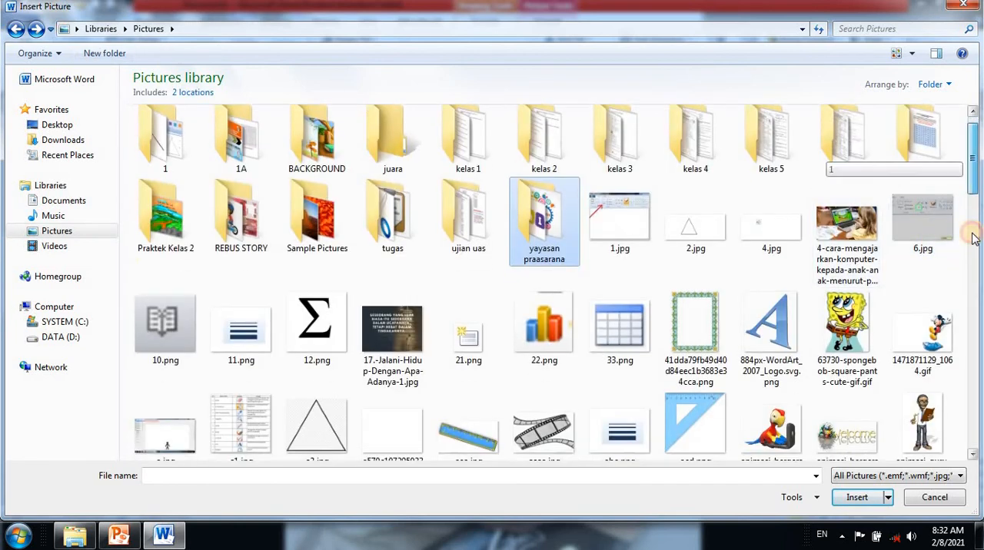
mouse_move(973, 226)
left_mouse_down()
mouse_move(967, 423)
mouse_move(968, 377)
left_mouse_up()
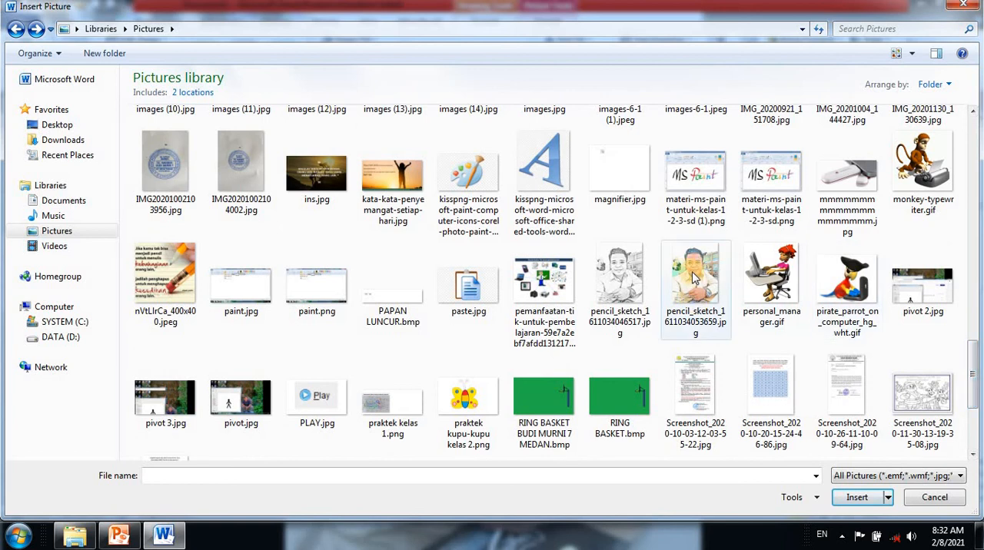
left_click(692, 278)
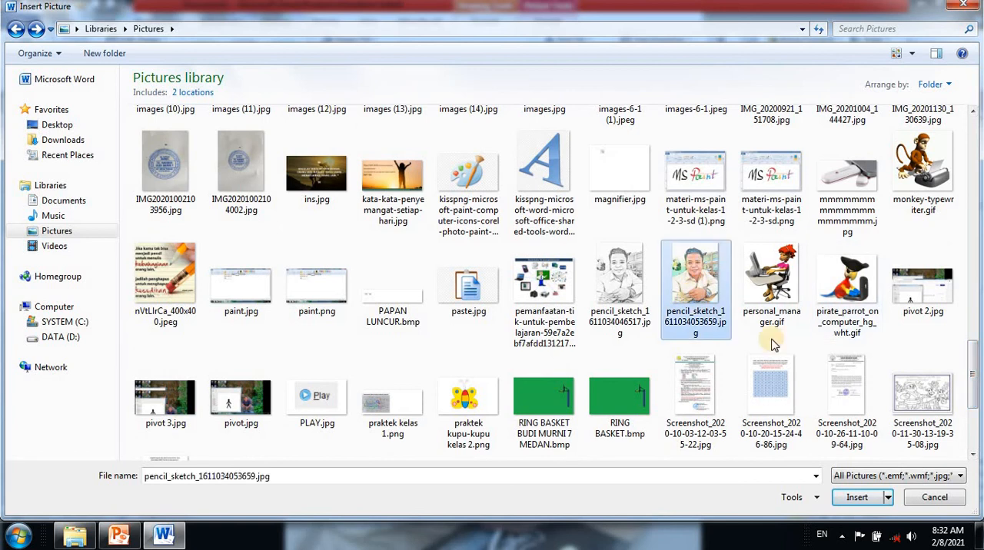
left_click(855, 498)
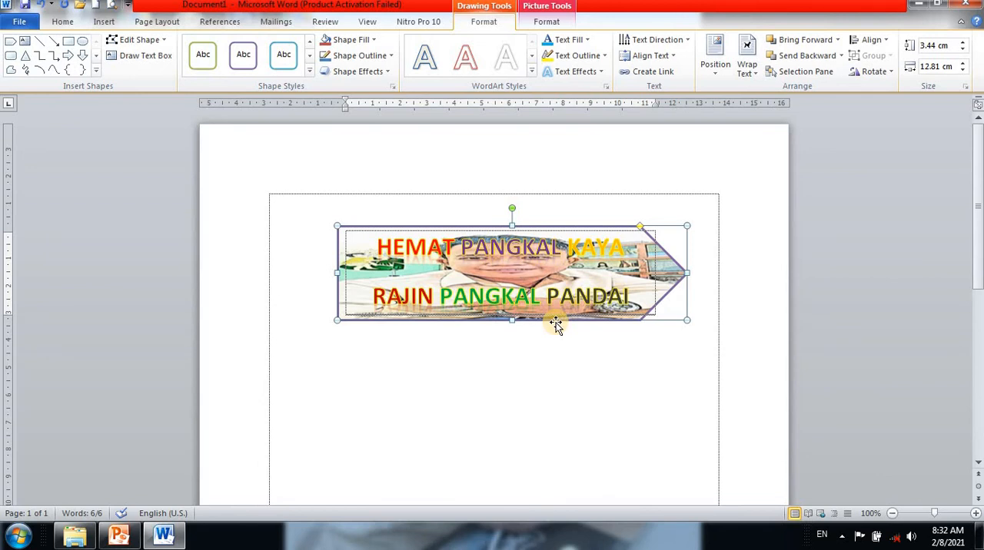
- Give the arrow shape a red outline and narrow it to about 11.43 cm wide
left_click(374, 39)
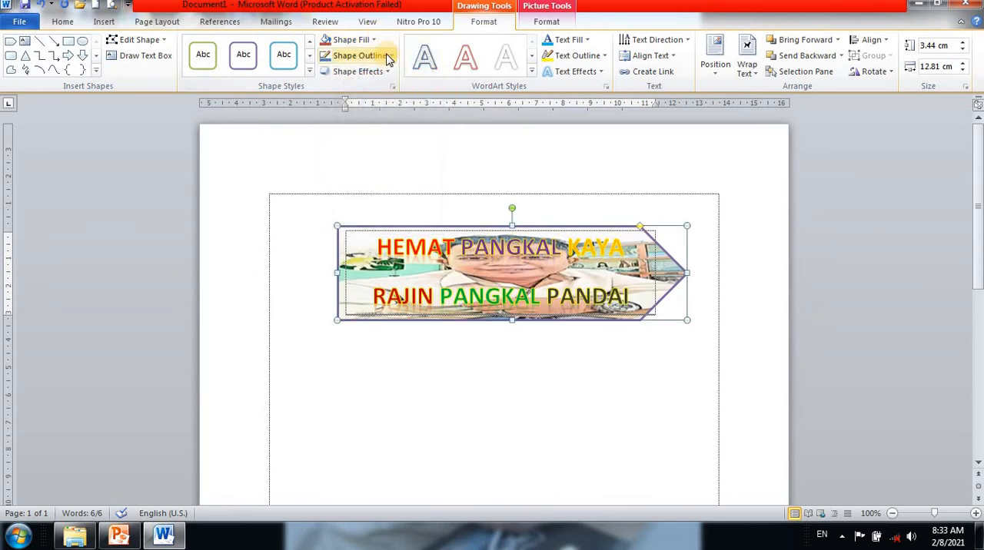
left_click(389, 57)
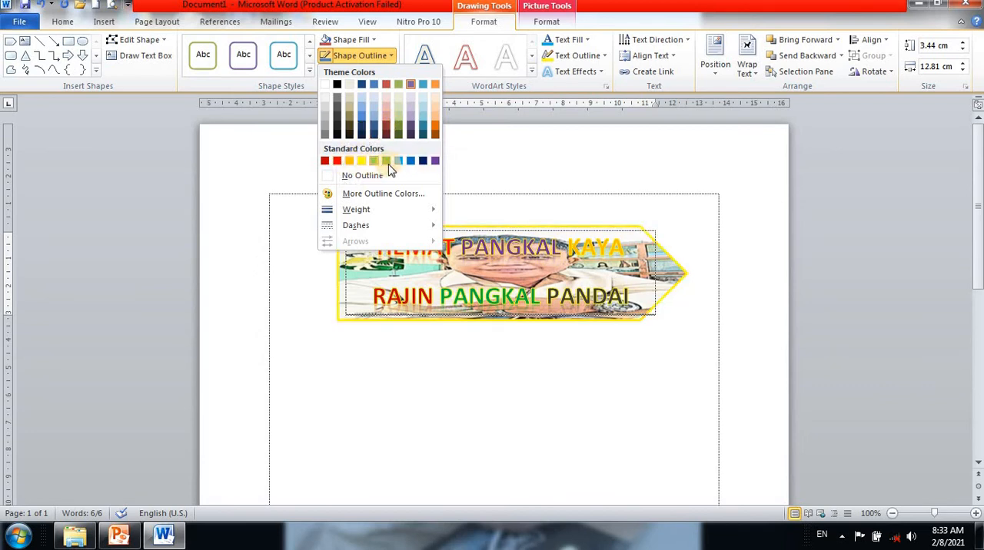
left_click(337, 160)
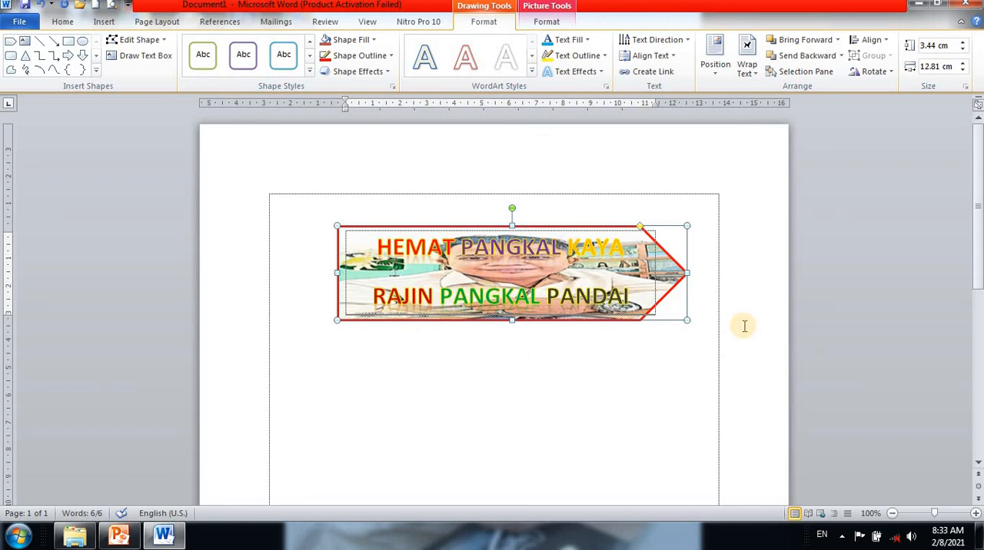
left_click_drag(688, 272, 650, 272)
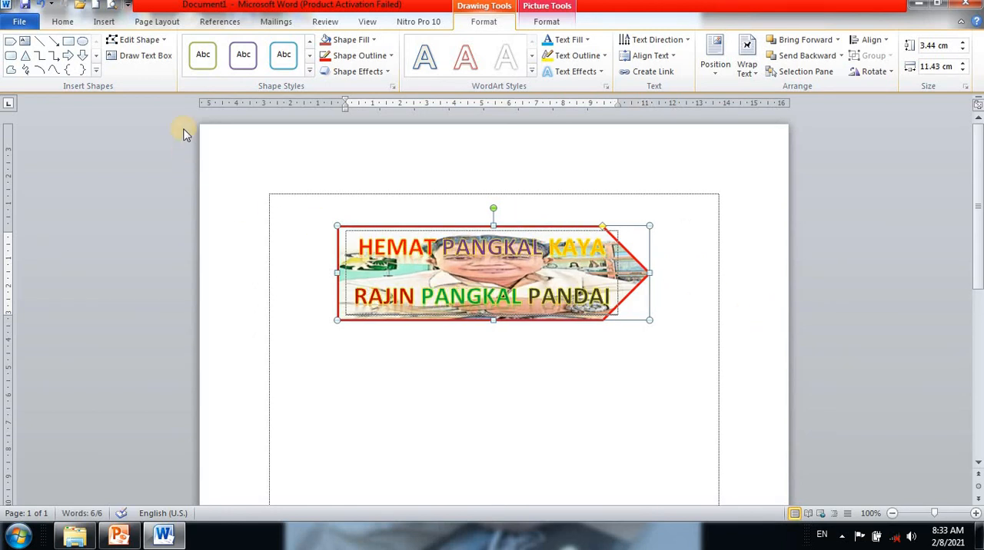
- Review the document's print preview with the EPSON L5190 Series as the printer, and return to editing
left_click(22, 22)
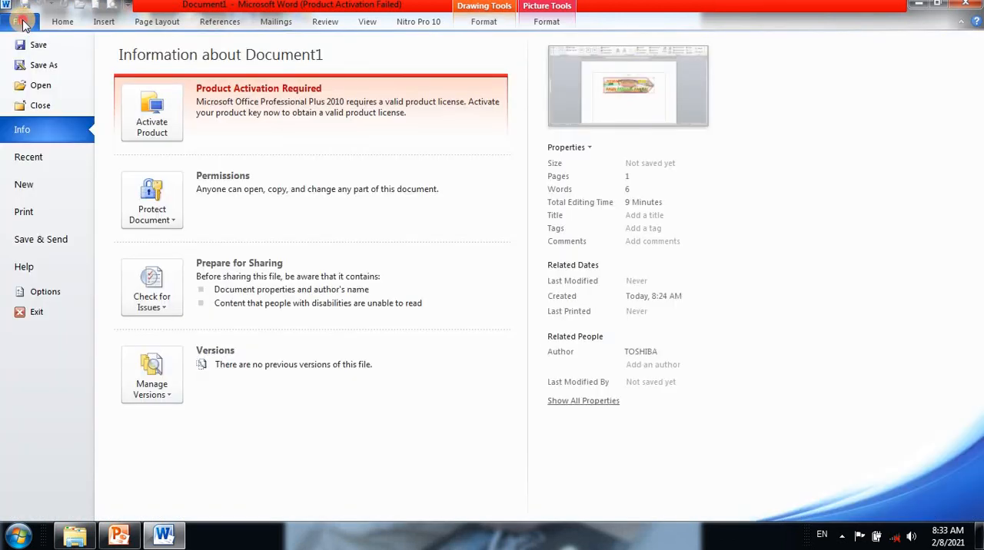
left_click(21, 22)
left_click(22, 21)
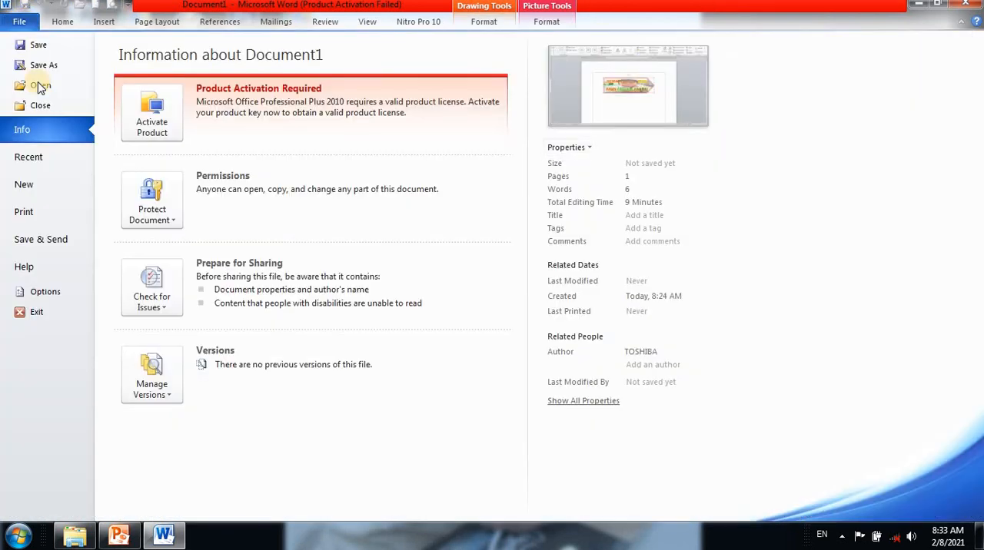
left_click(42, 216)
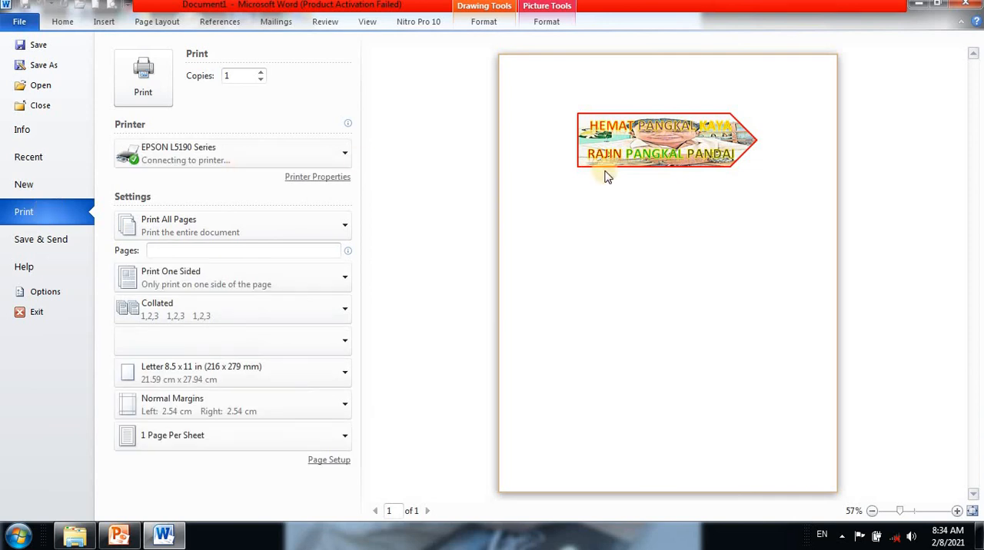
left_click(328, 159)
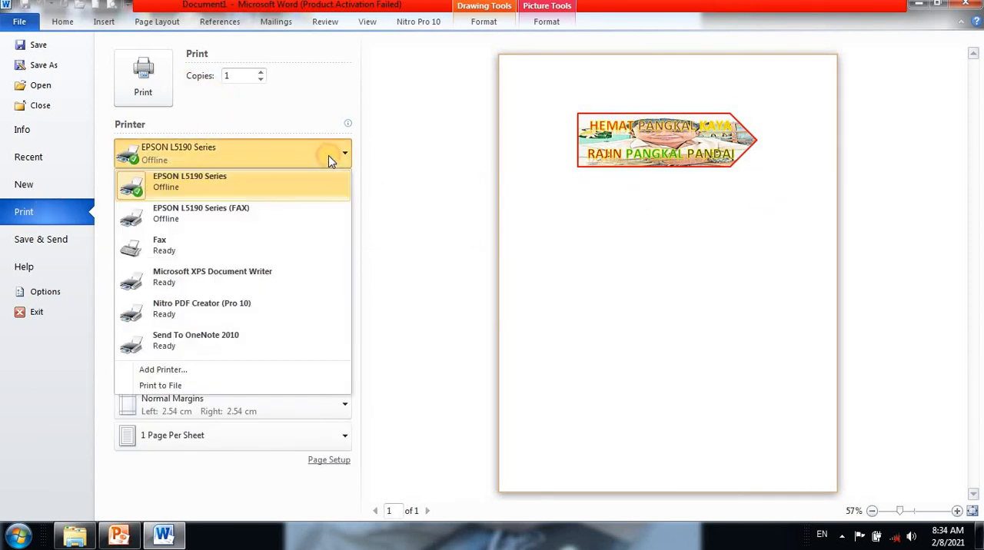
left_click(151, 170)
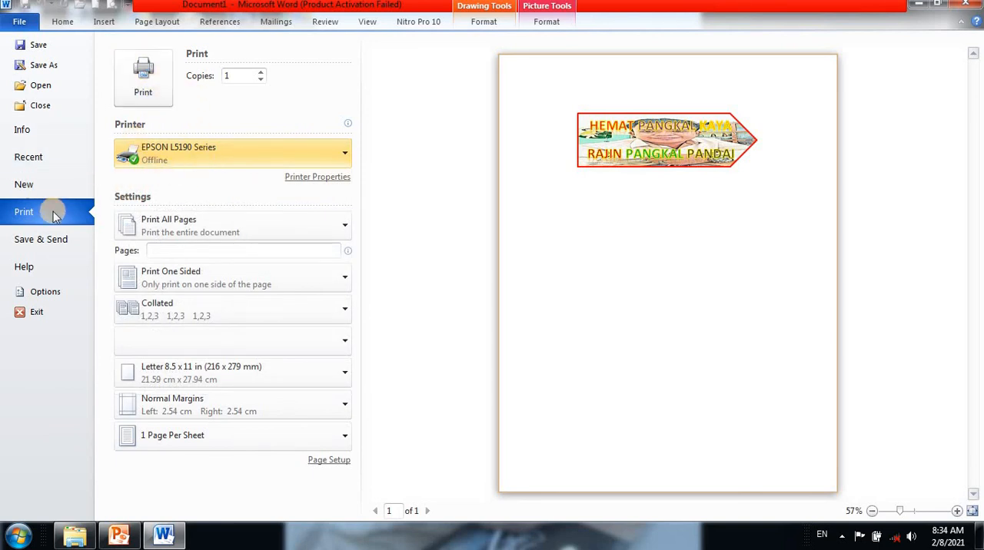
left_click(71, 24)
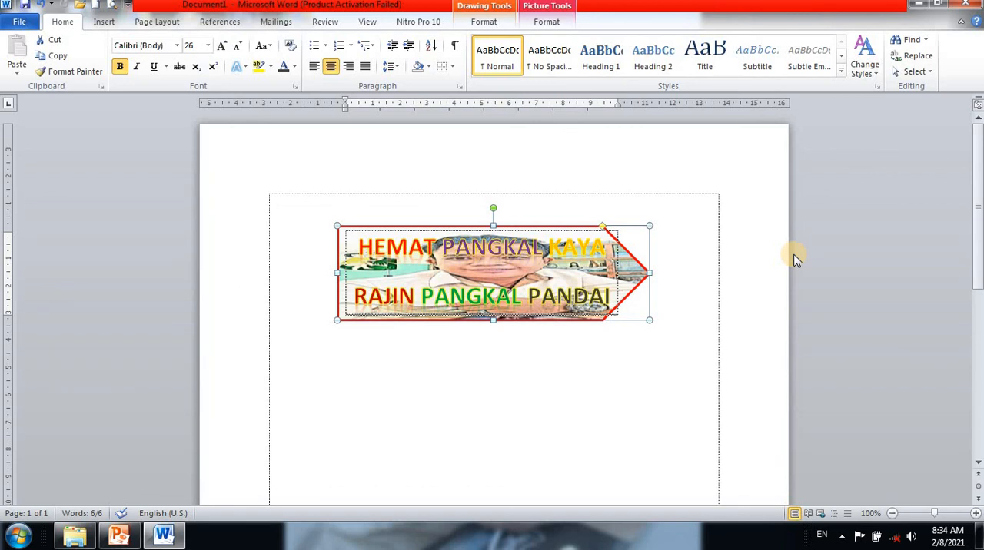
- Reopen the print settings for the document and minimize its window
key("ctrl+p")
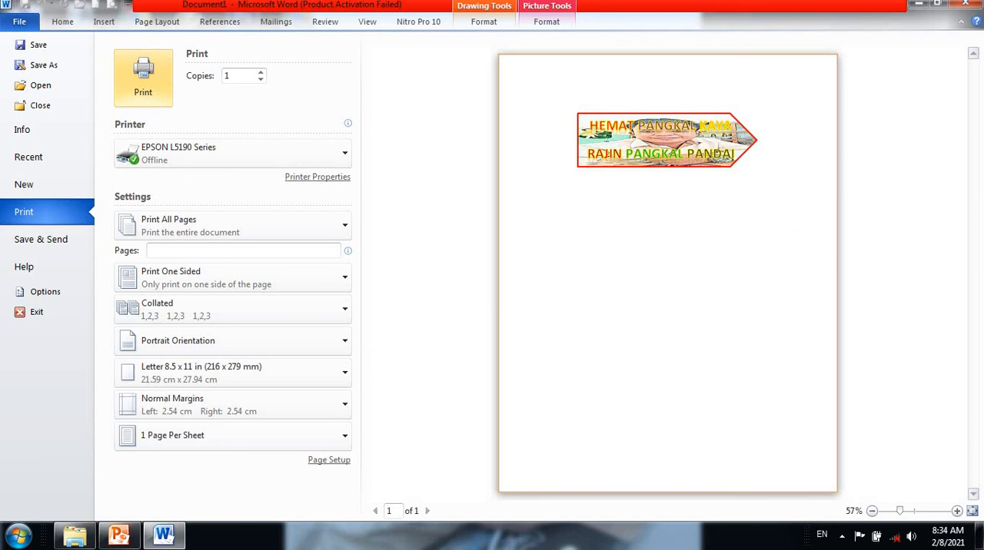
left_click(921, 5)
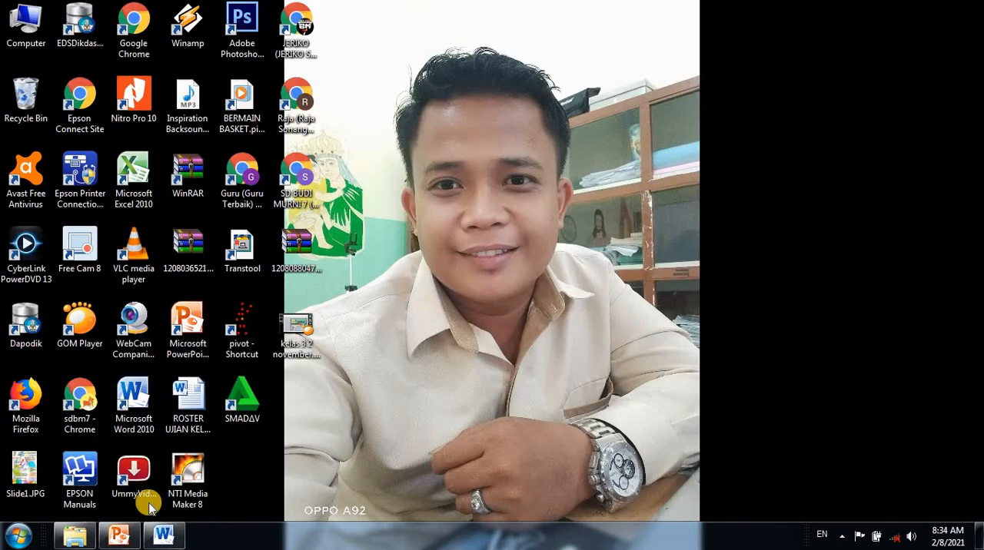
mouse_move(157, 540)
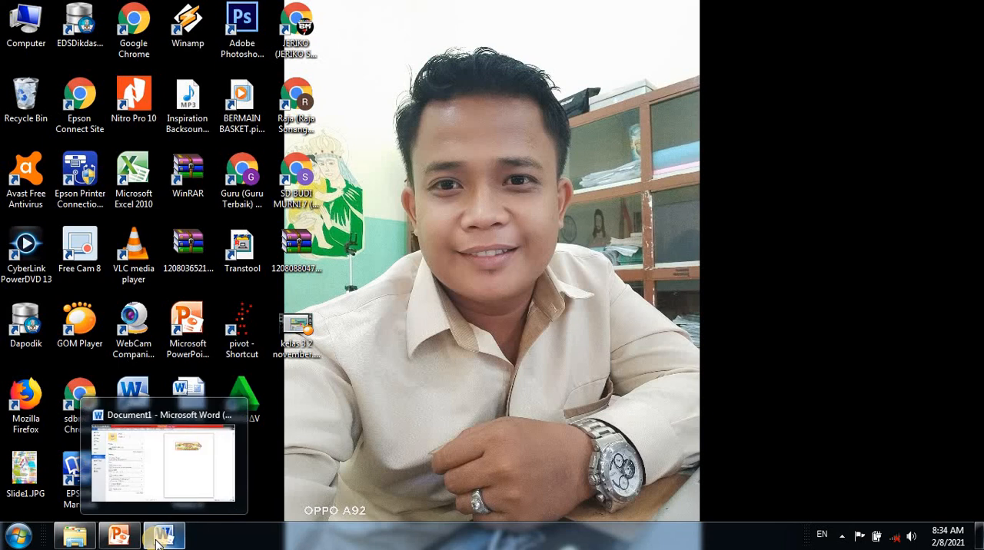